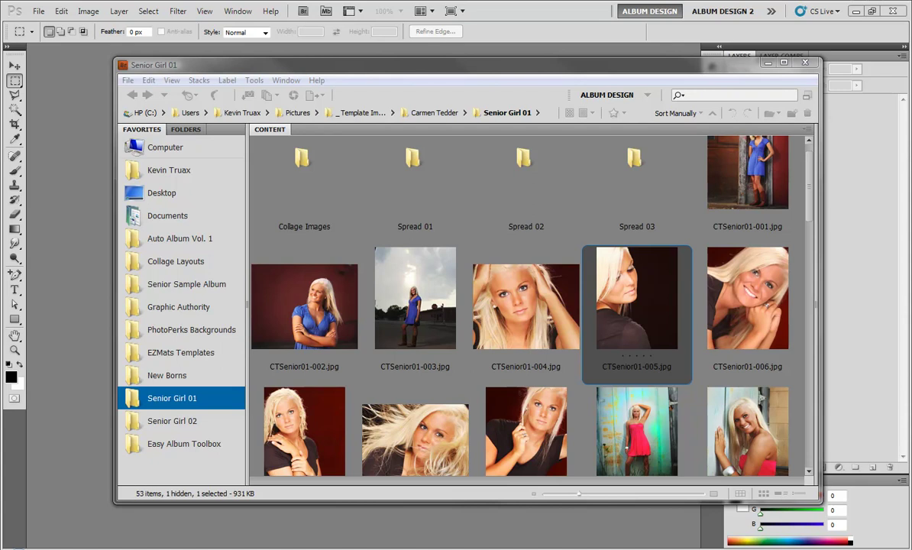
- Select the blue-dress portrait CTSenior01-001.jpg after briefly comparing it with CTSenior01-006
click(756, 183)
scroll(810, 185, up, 1)
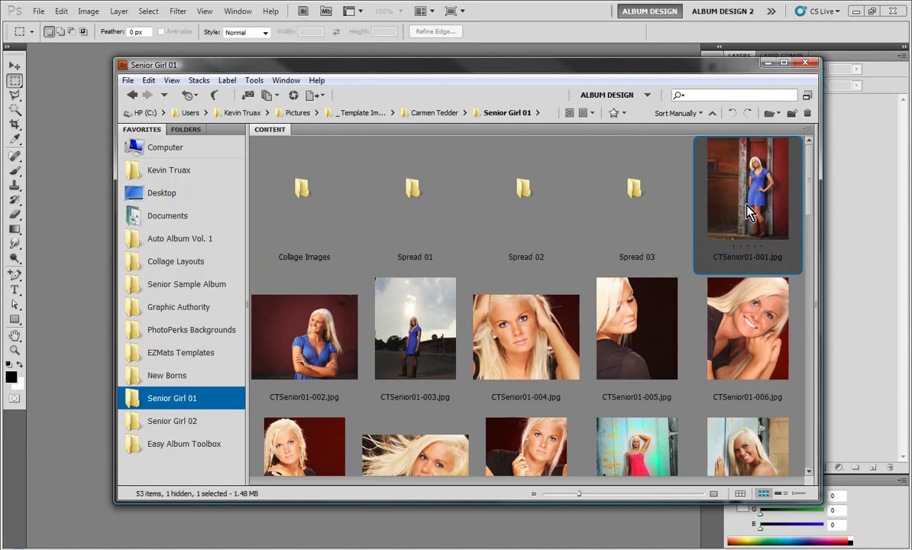
click(751, 306)
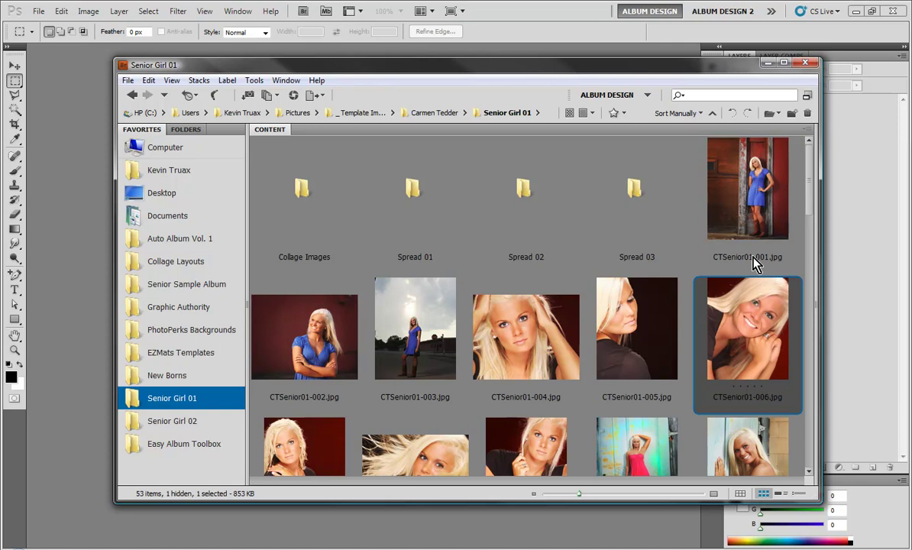
click(756, 213)
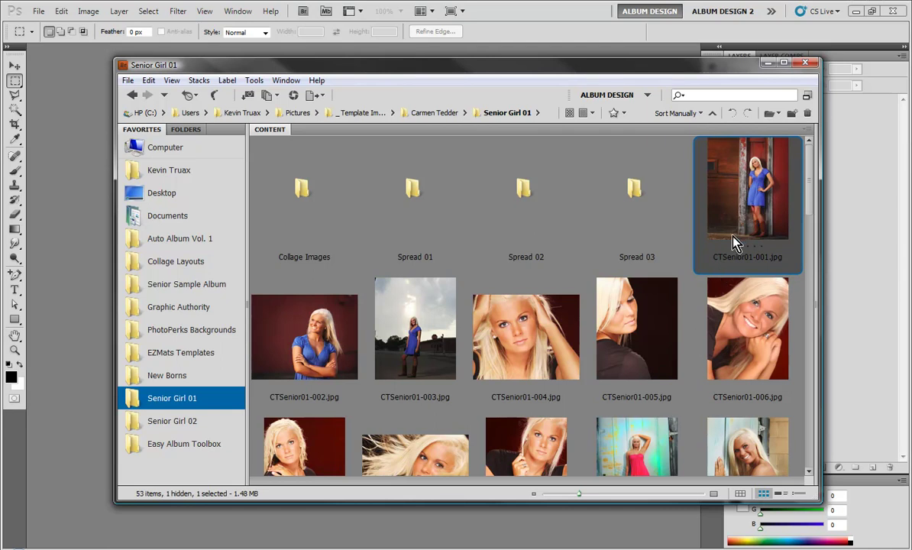
click(749, 305)
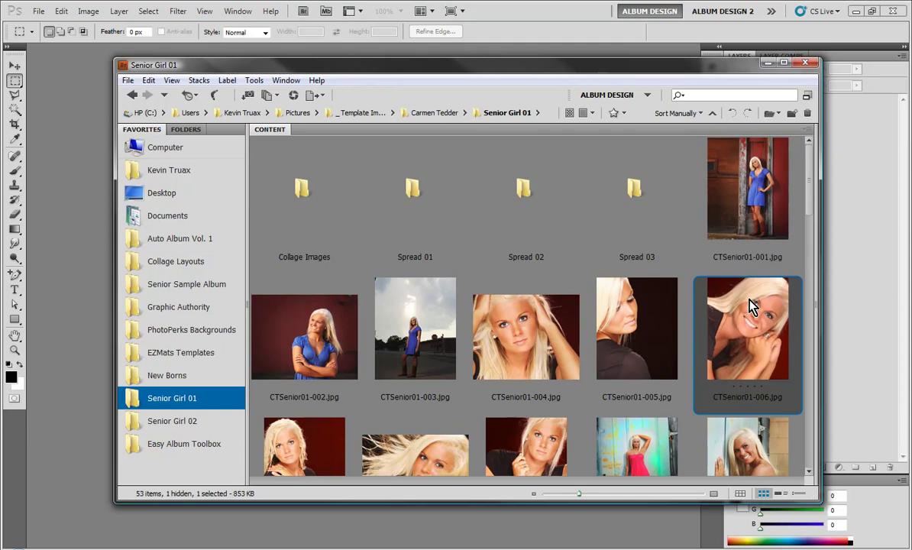
click(760, 180)
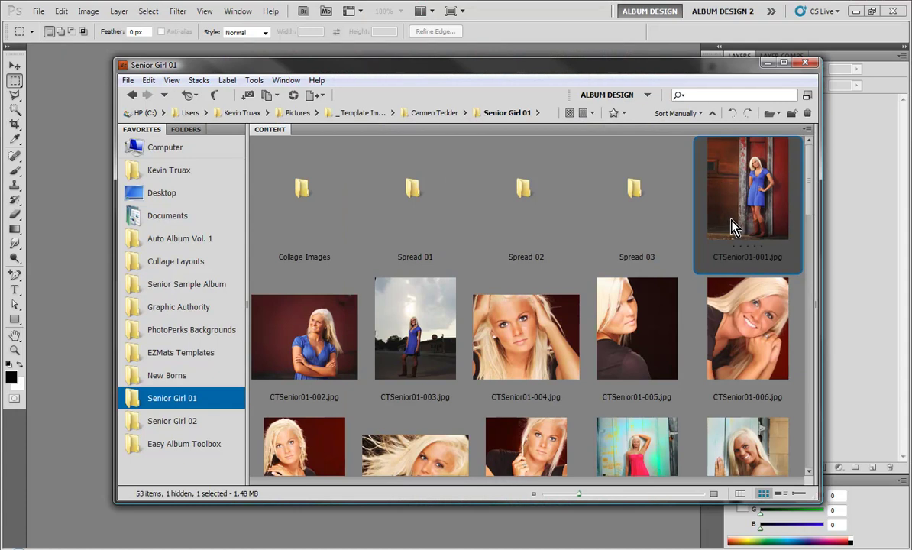
- Apply the bw_fadetorust, BW_dramatic3, then ancient_2 Develop Settings presets to CTSenior01-001.jpg
right_click(731, 199)
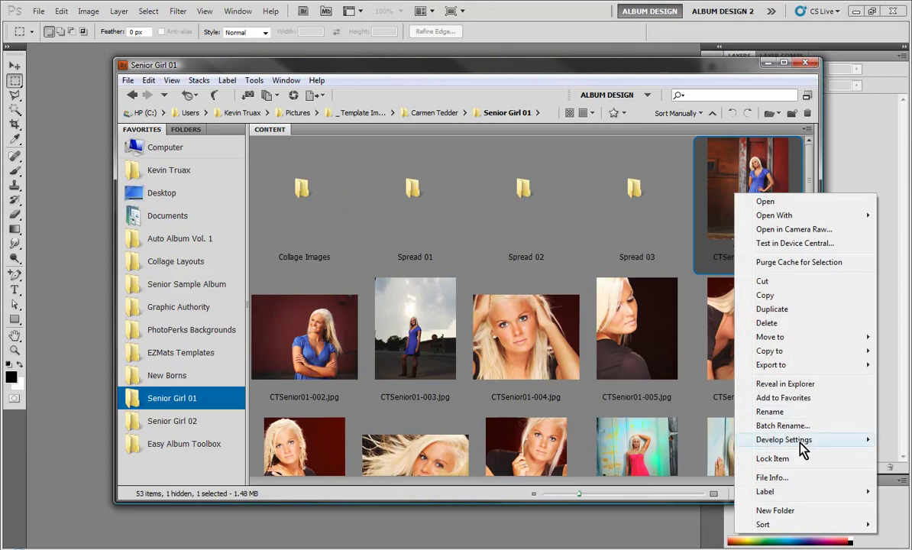
mouse_move(798, 439)
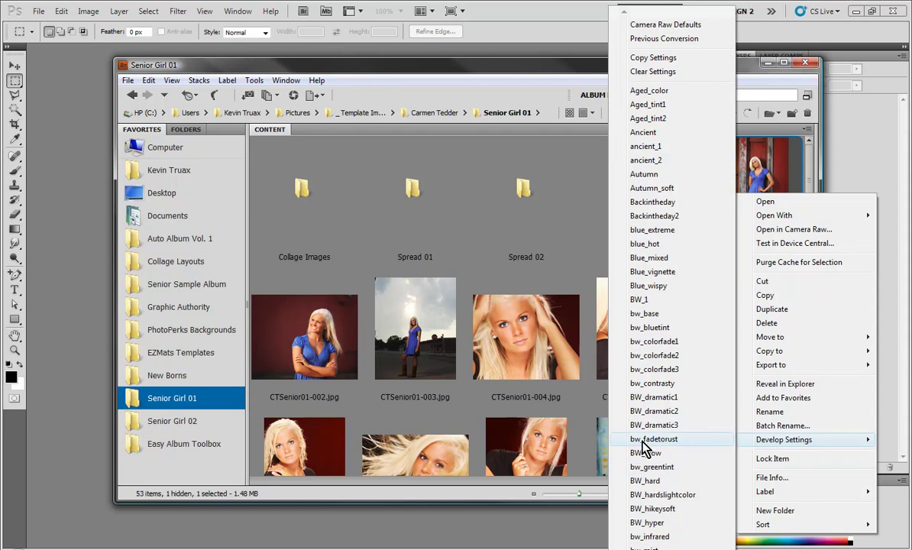
click(662, 441)
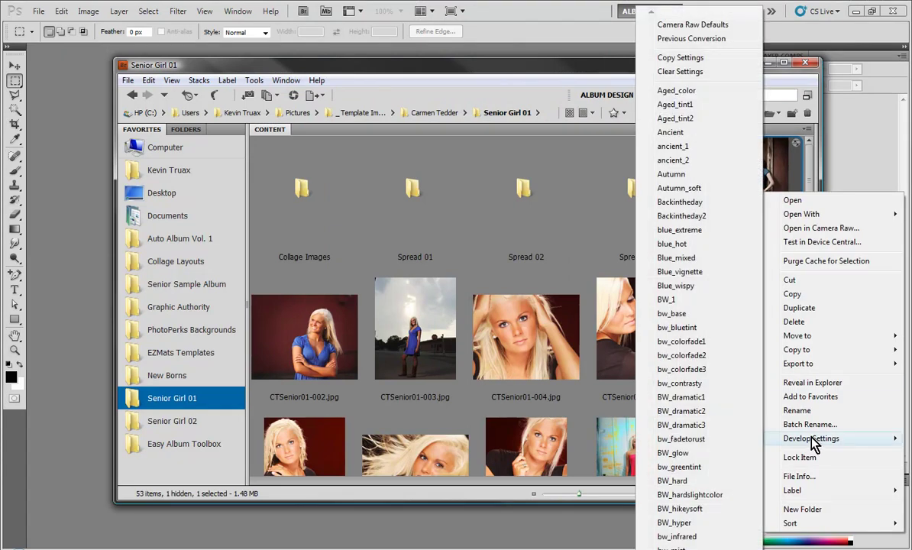
click(707, 426)
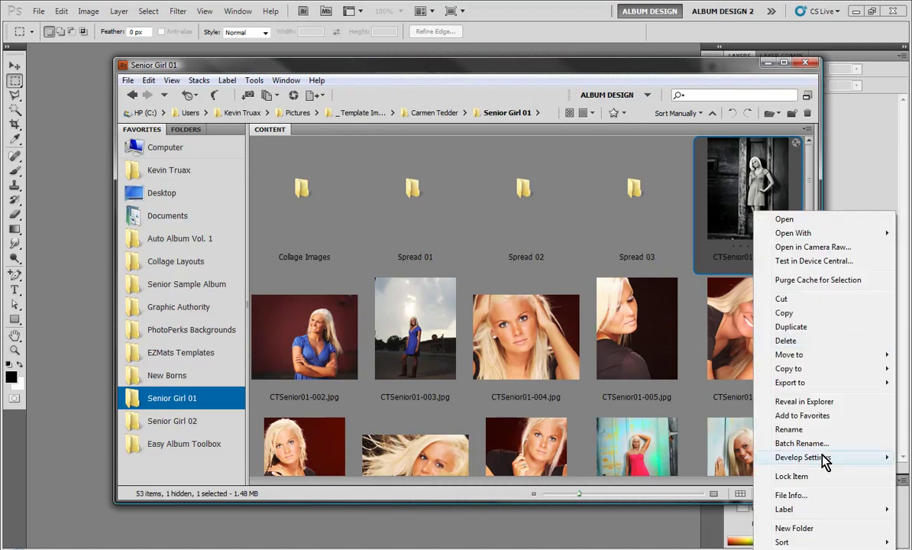
mouse_move(769, 457)
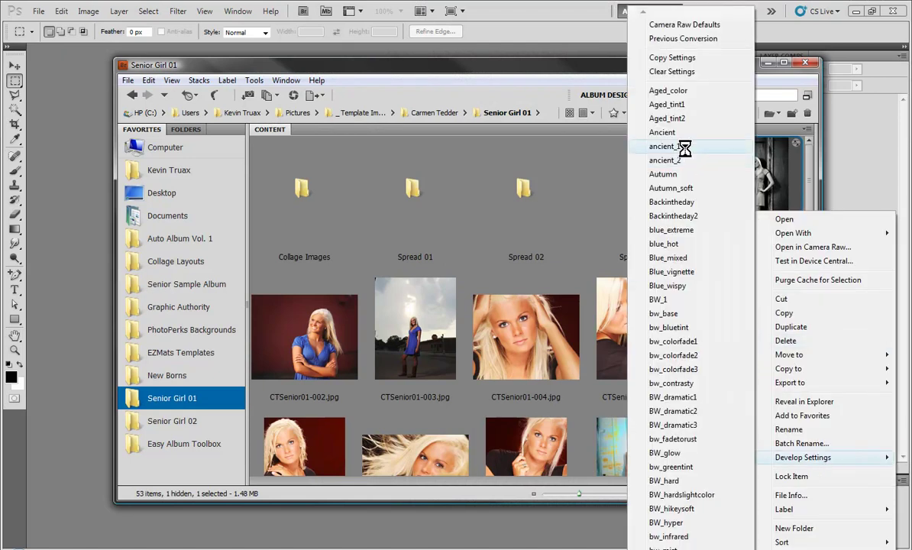
click(665, 160)
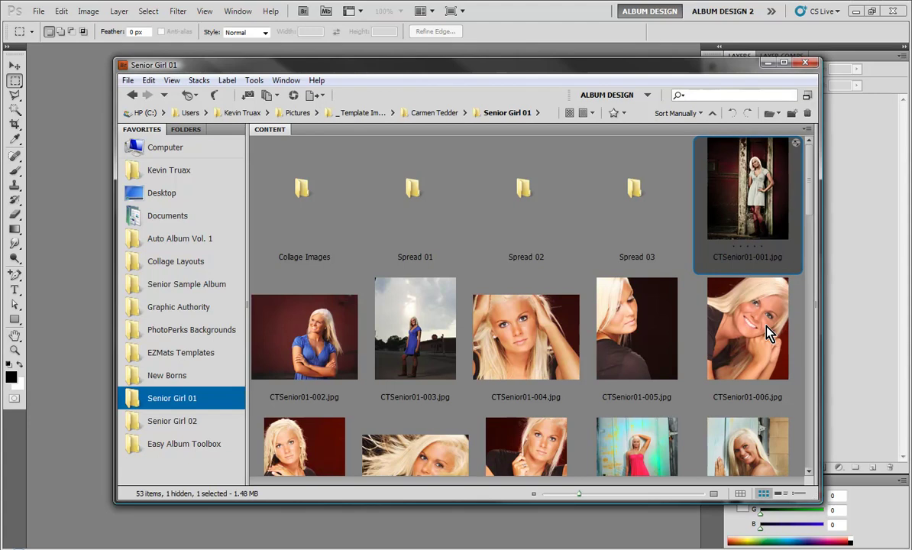
- Clear the Develop Settings on CTSenior01-001 to restore its original colour
right_click(751, 179)
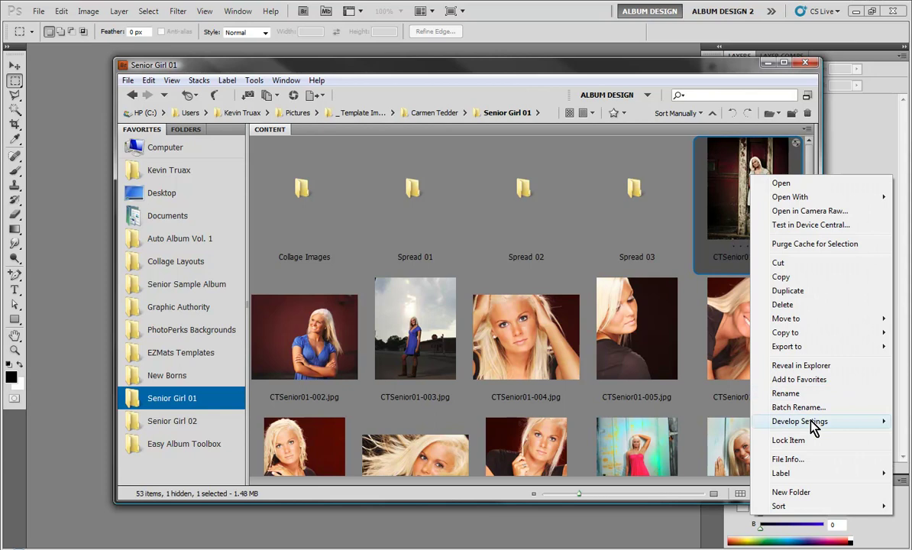
mouse_move(812, 424)
click(668, 71)
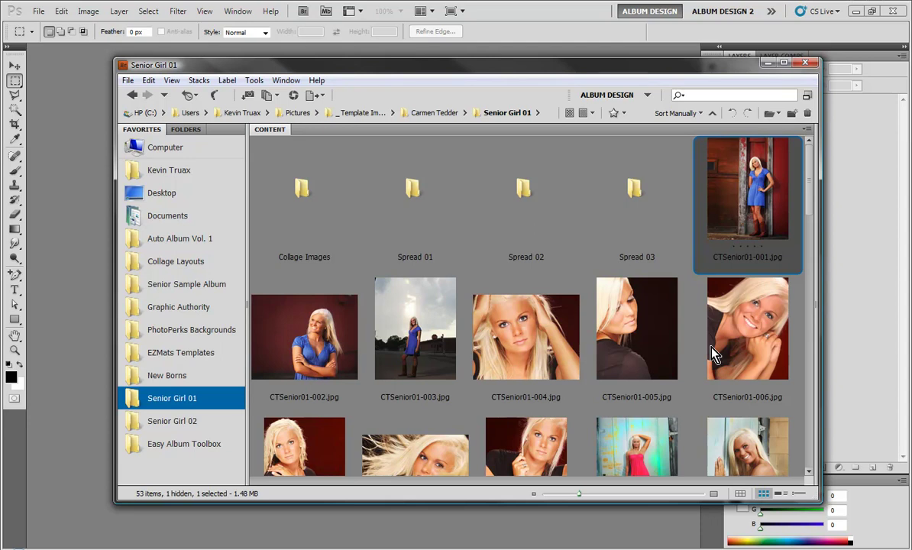
- Add CTSenior01-002, -004, -006 and -008 to the selection
ctrl+click(336, 306)
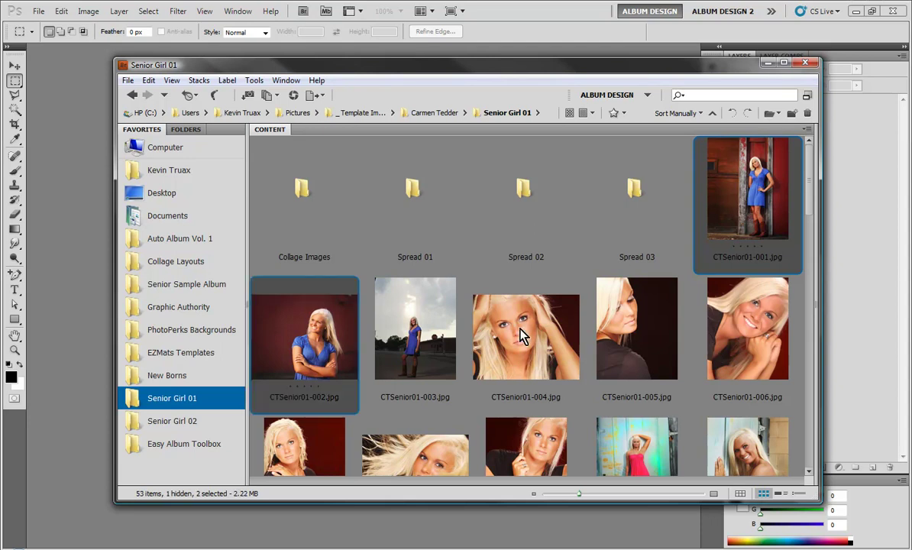
ctrl+click(558, 342)
ctrl+click(726, 328)
ctrl+click(412, 436)
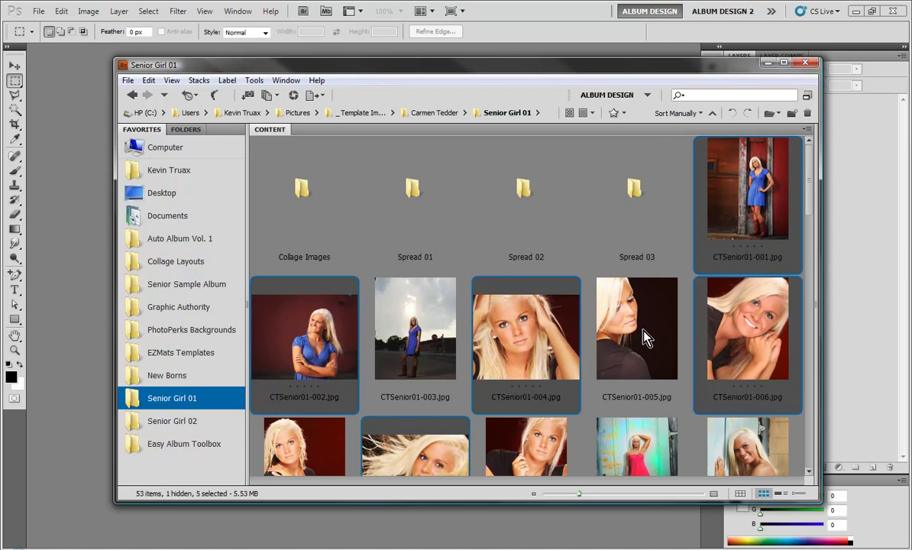
right_click(517, 342)
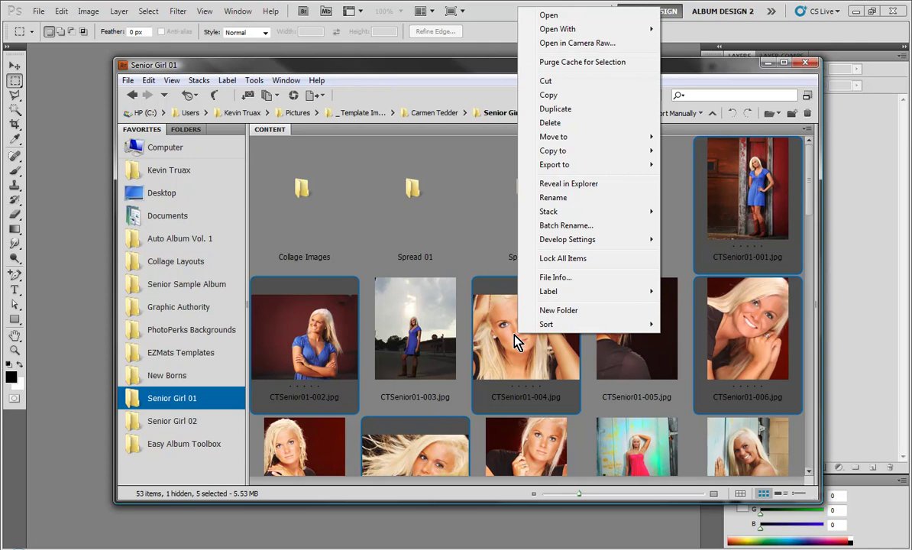
- Apply BW_dramatic3 to the five selected portraits and review the black-and-white results
mouse_move(587, 241)
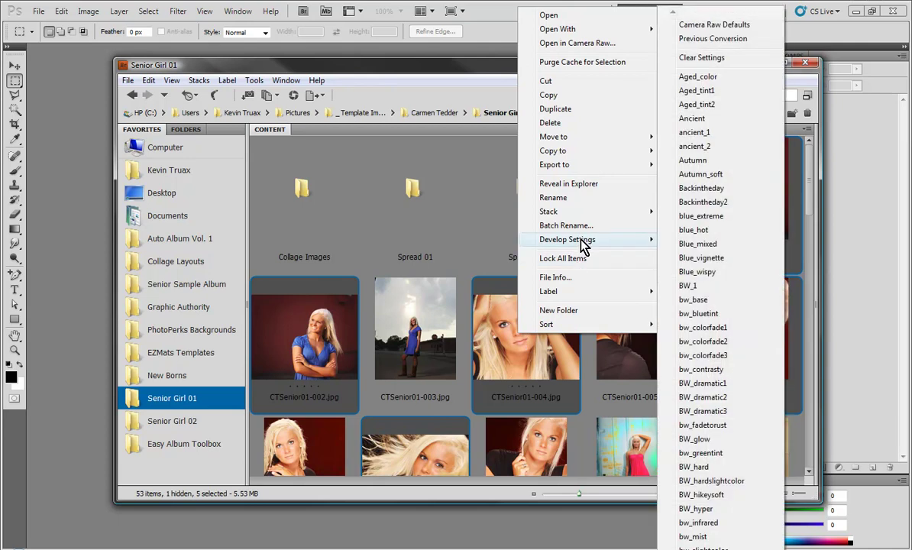
click(729, 412)
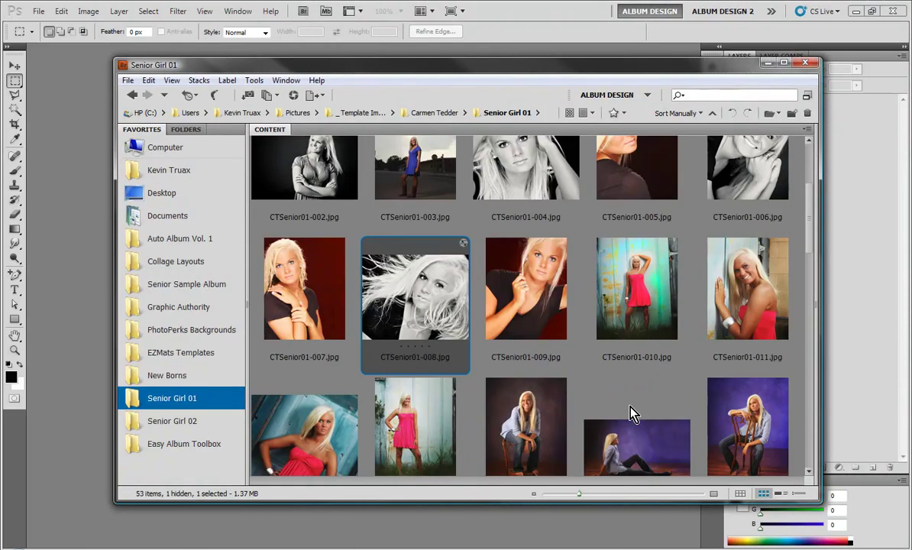
drag(813, 233, 817, 191)
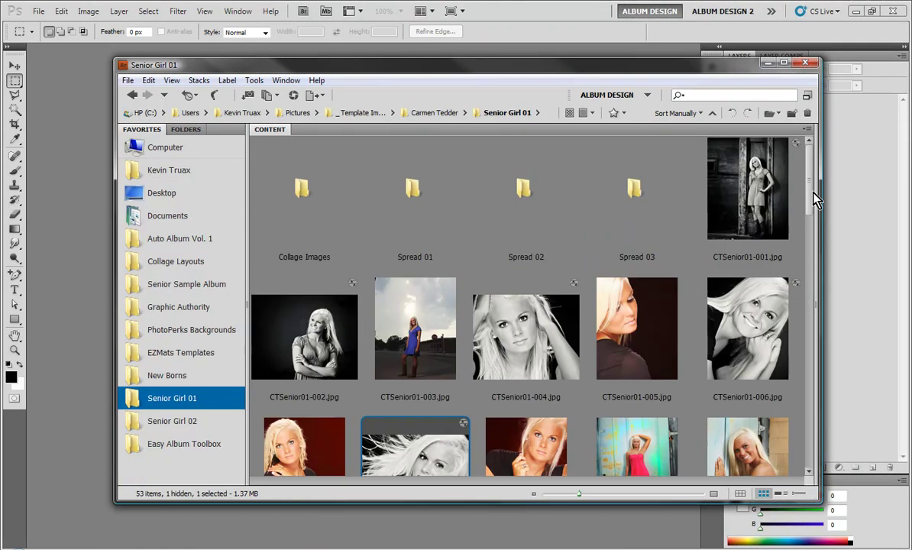
right_click(746, 335)
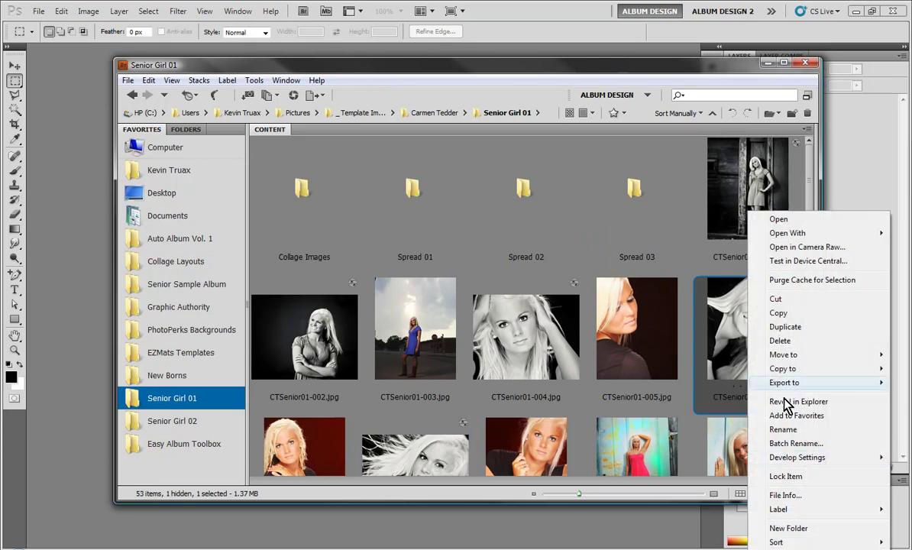
- Give CTSenior01-006.jpg the Aged_color preset, then replace it with bw_colorfade1
mouse_move(794, 460)
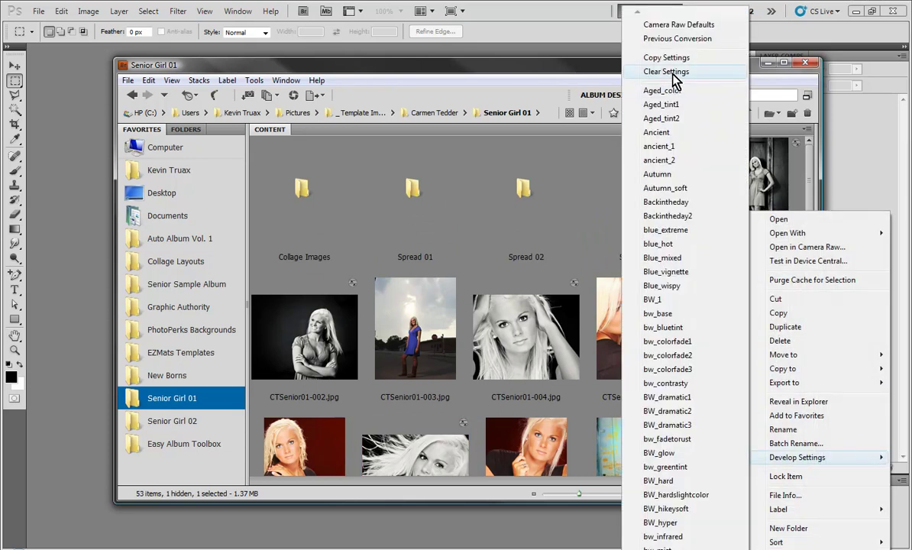
click(646, 92)
right_click(746, 344)
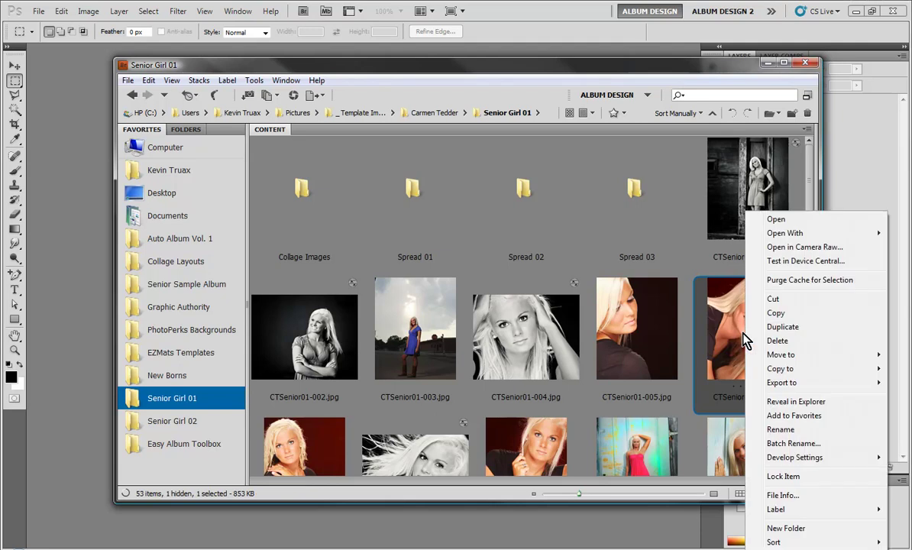
mouse_move(752, 461)
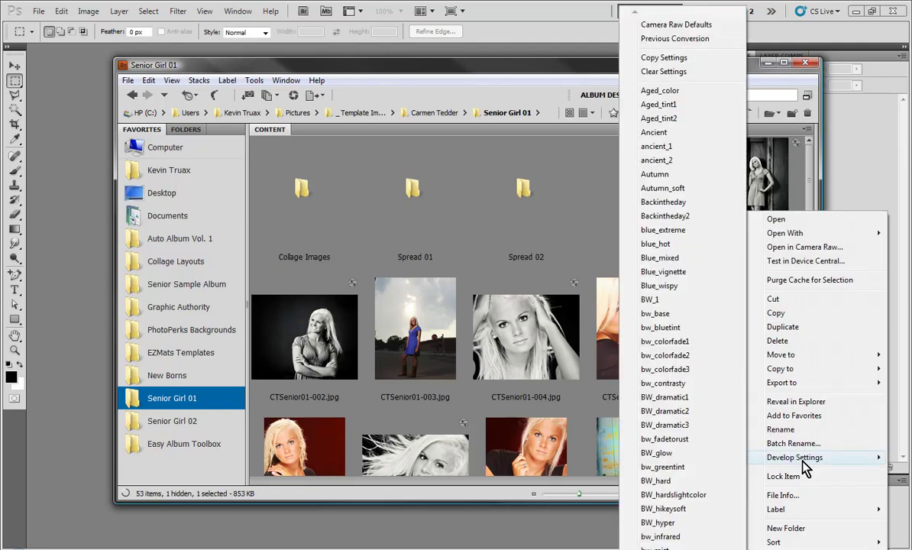
click(687, 343)
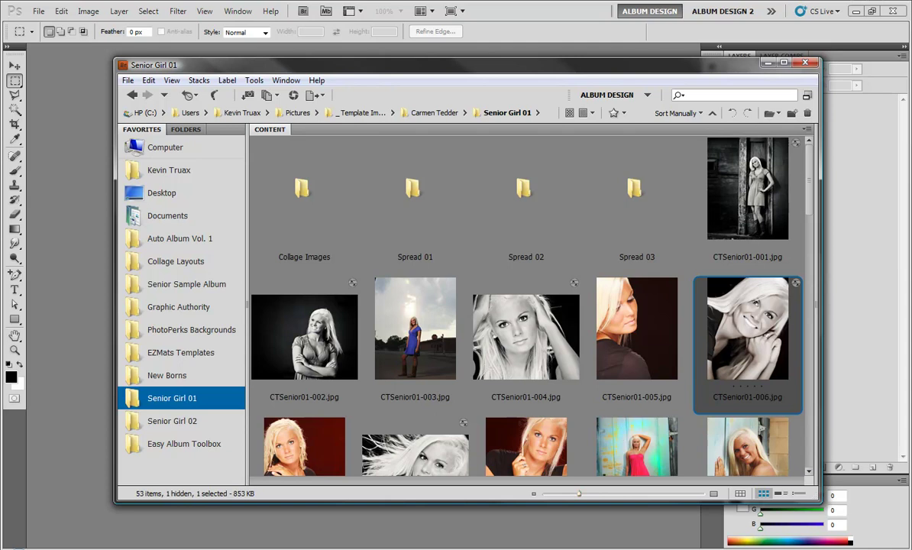
- In photoshop.txt, select the Windows Vista/7 C:\Users\...\CameraRaw\Settings path
key(alt+Tab)
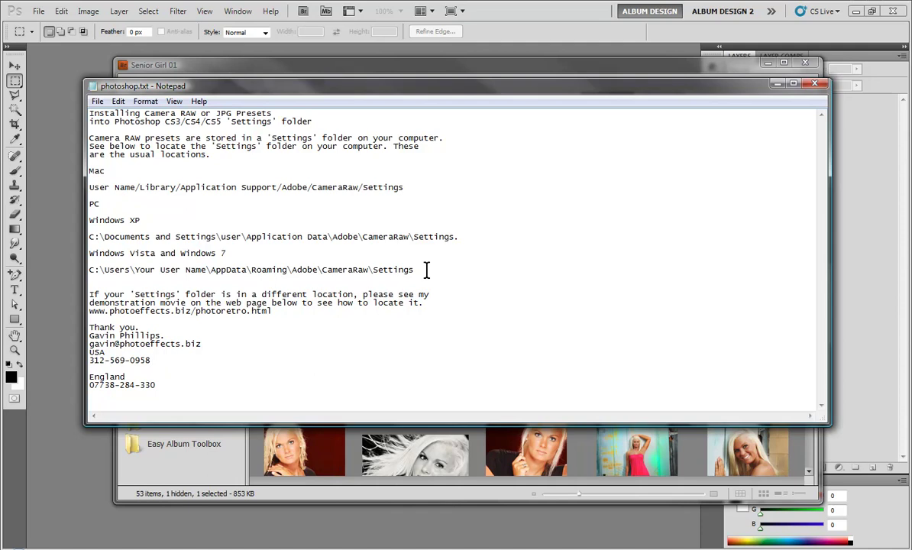
key(Down)
key(Down)
key(Down)
key(End)
click(127, 277)
drag(127, 277, 91, 267)
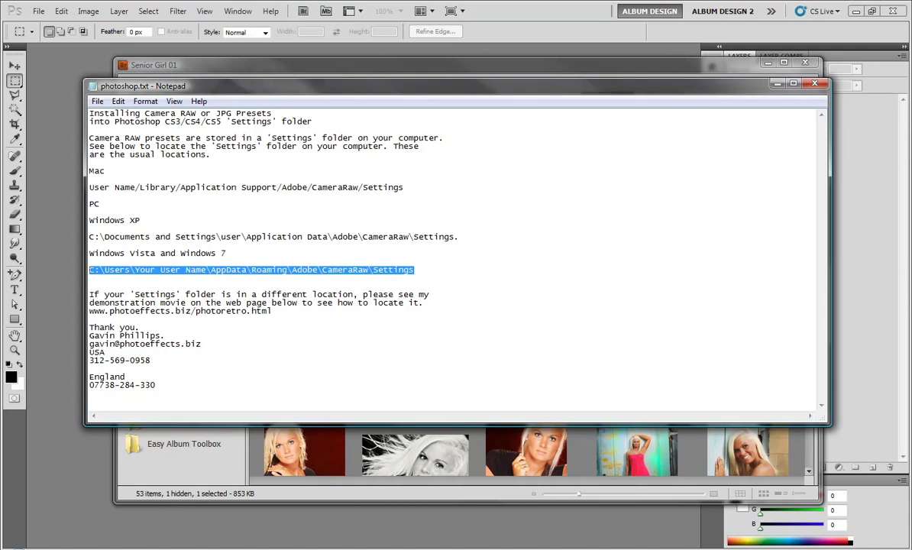
- Paste the copied CameraRaw Settings path into the Start menu search box
click(17, 546)
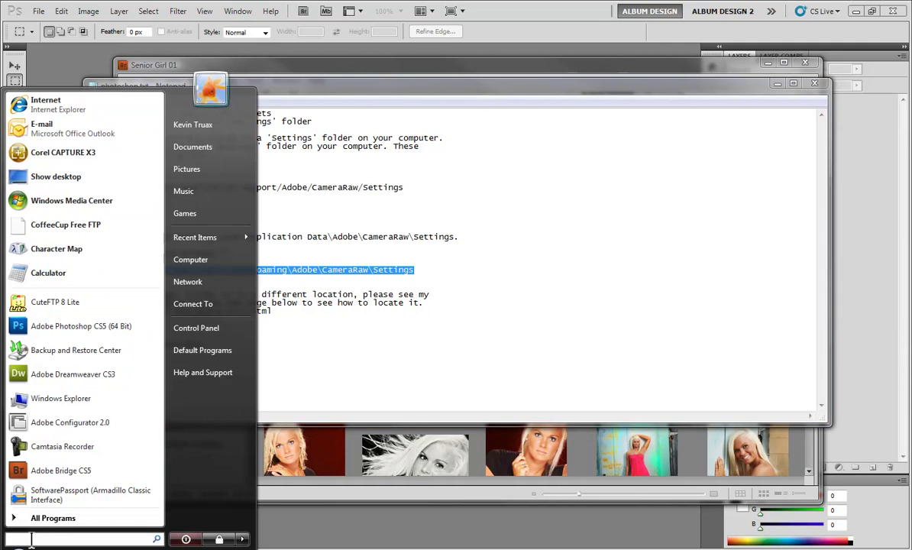
key(ctrl+v)
drag(28, 540, 37, 369)
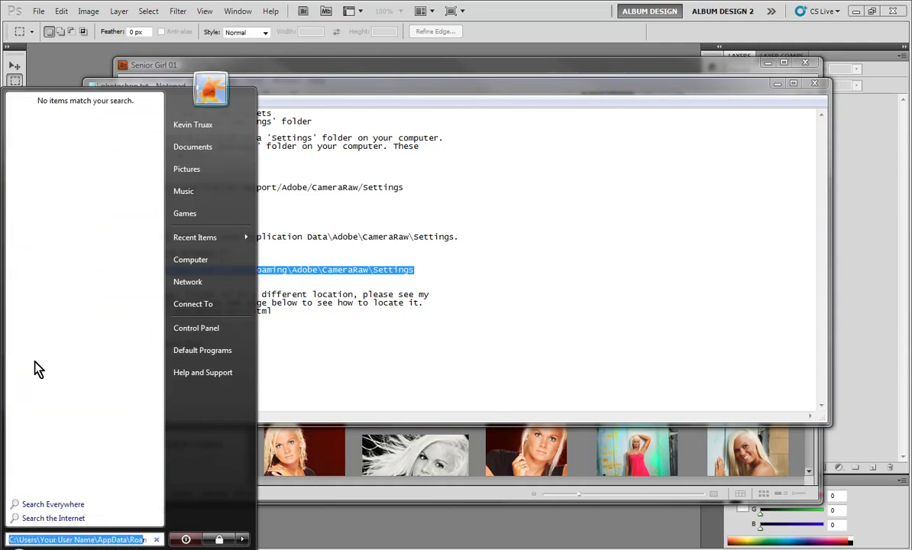
- Replace 'Your User Name' in the path with the account's user name and open the Settings result
click(42, 539)
drag(42, 539, 95, 540)
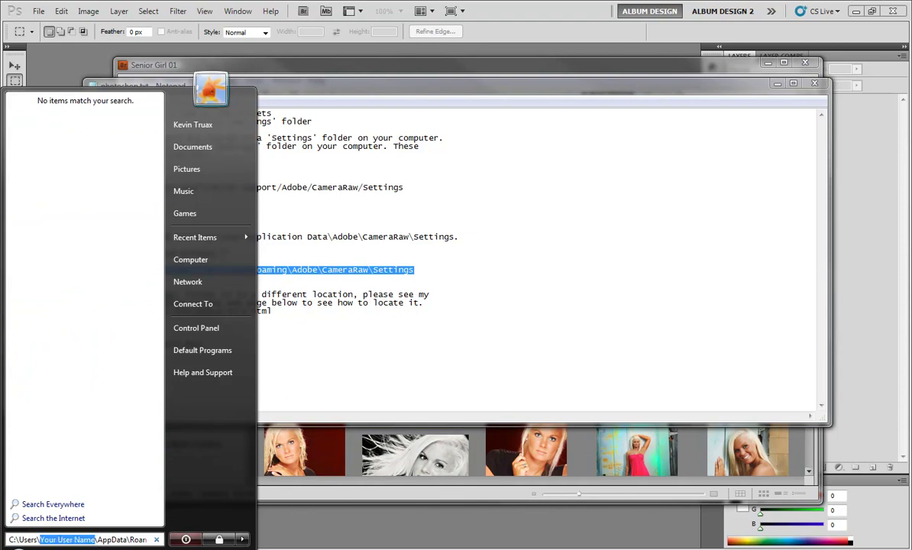
text(Kevin Truax)
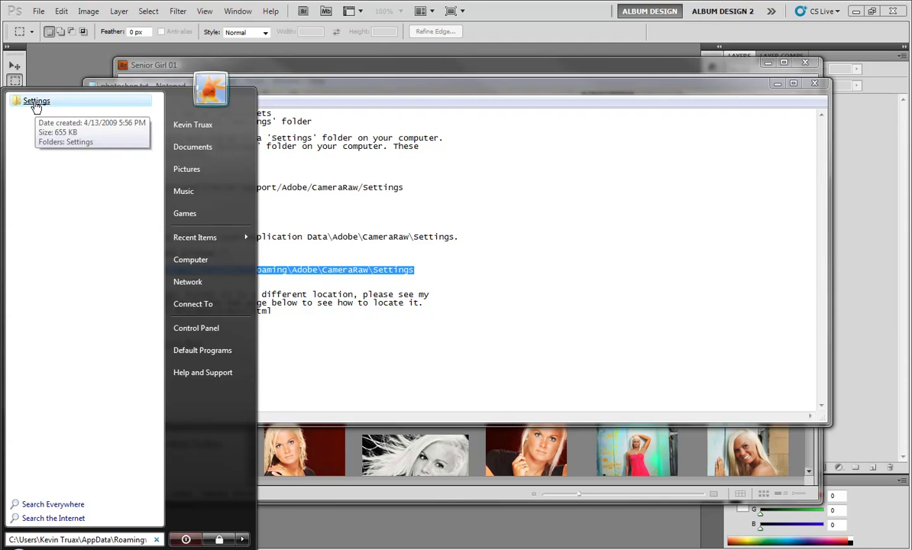
click(558, 255)
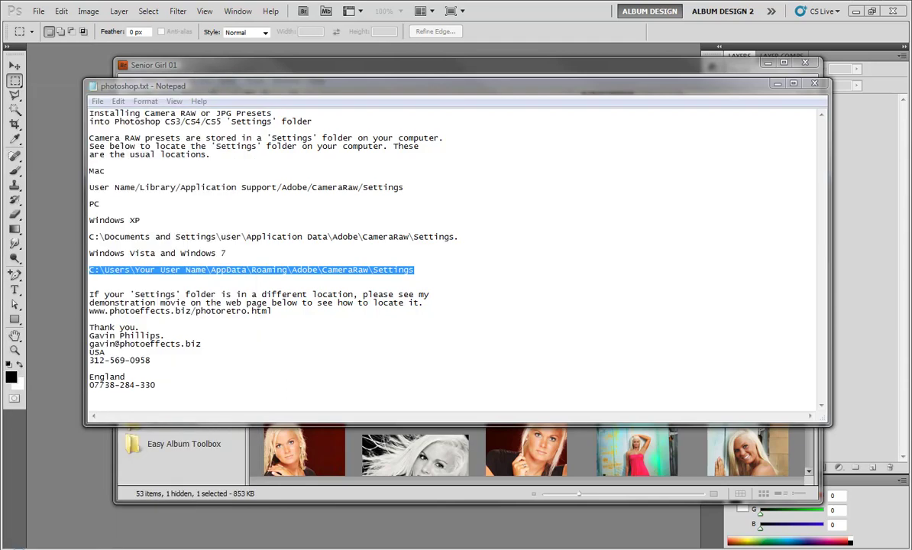
- Move and enlarge the Settings window, then inspect the Aged_color.xmp and BW_soft.xmp details
drag(451, 20, 240, 70)
drag(680, 435, 770, 445)
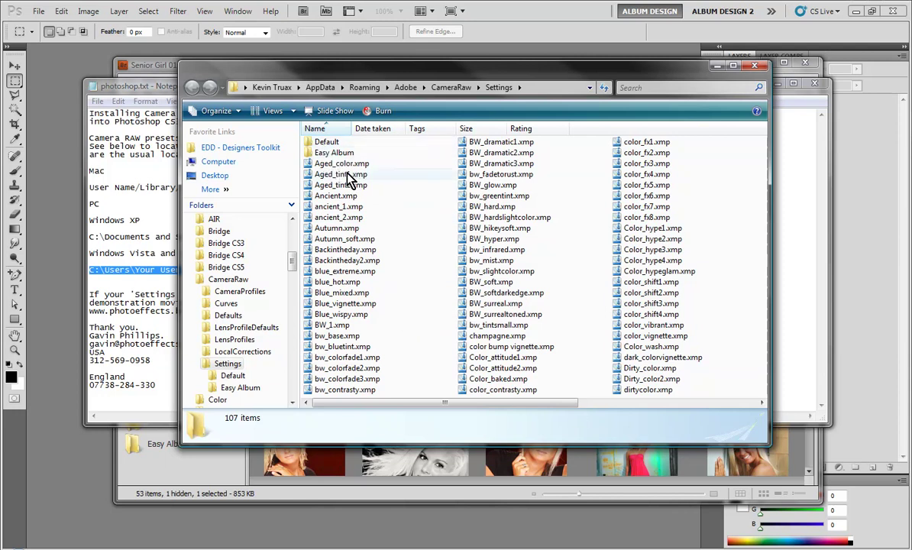
click(340, 165)
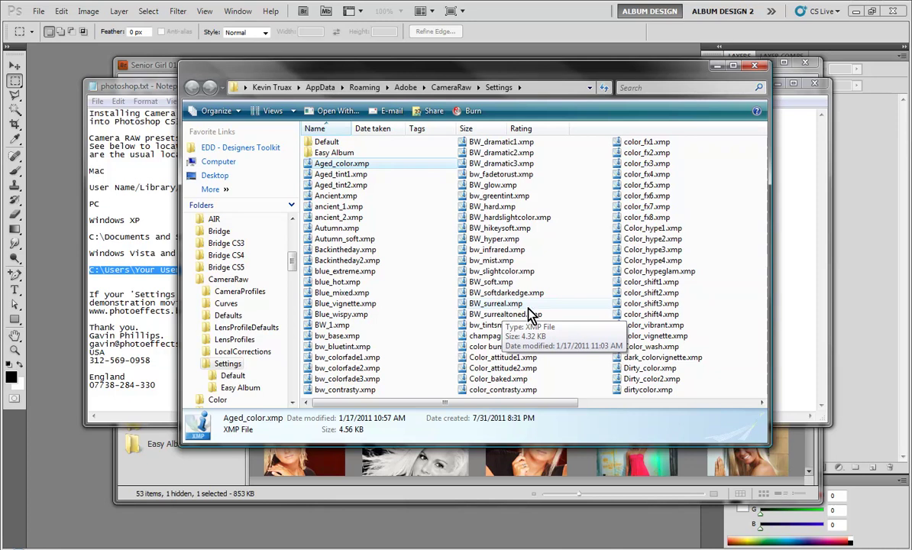
click(560, 284)
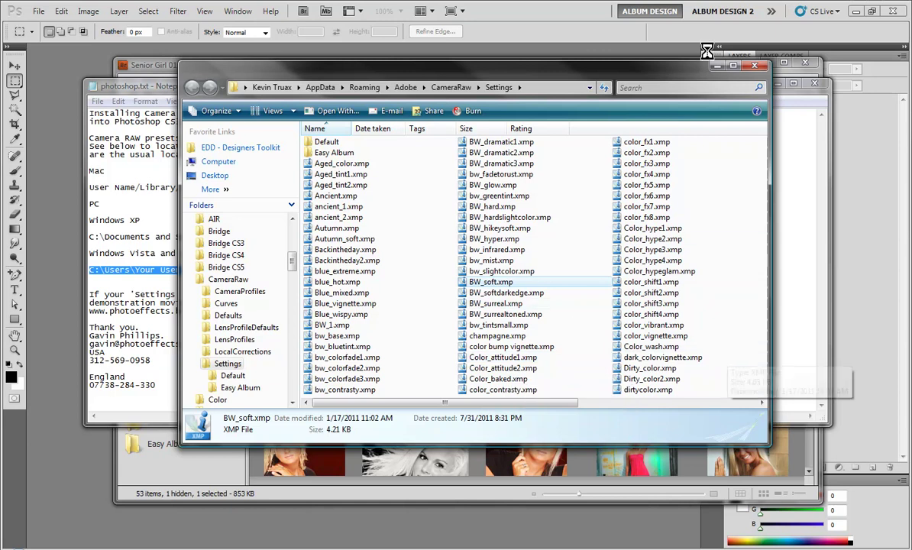
- Close the CameraRaw Settings Explorer window, deselect the path in photoshop.txt, and open Start
click(755, 65)
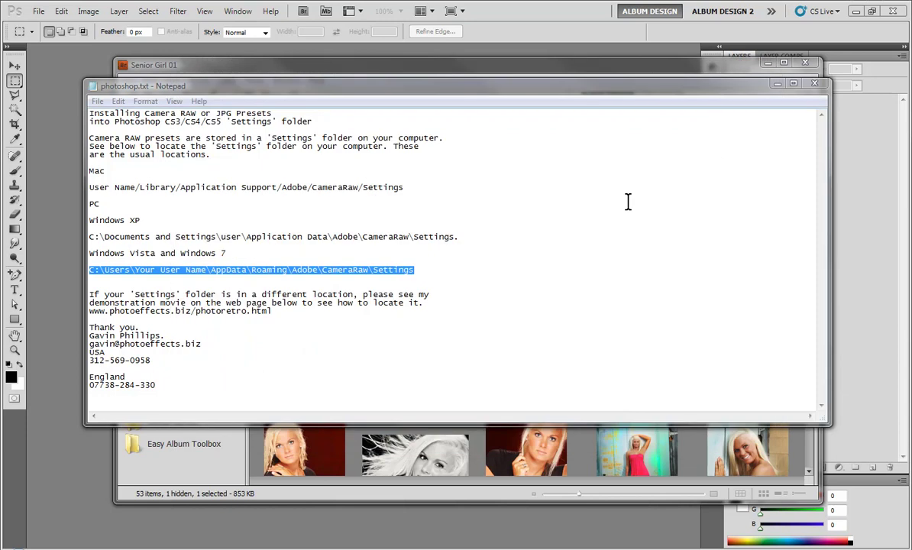
click(513, 252)
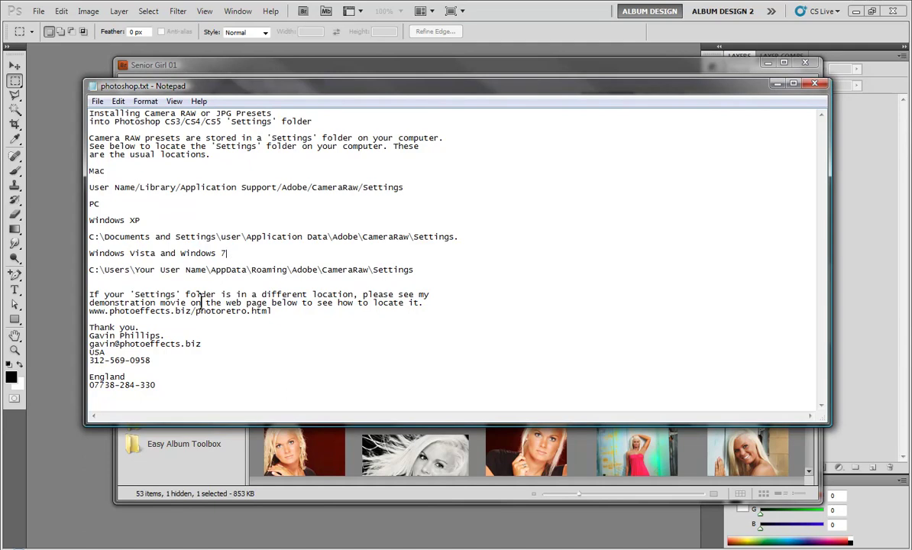
click(17, 547)
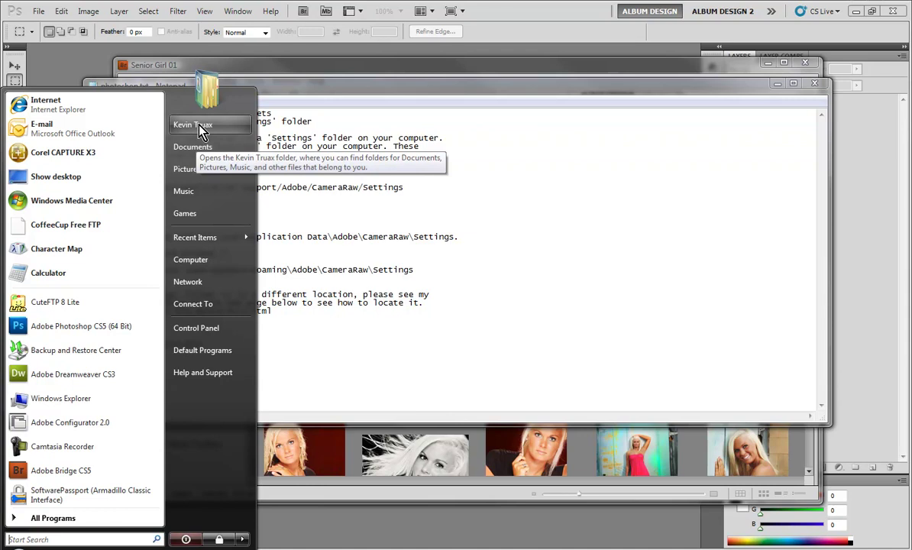
- Click into the photoshop.txt Notepad window to close the Start menu
click(536, 194)
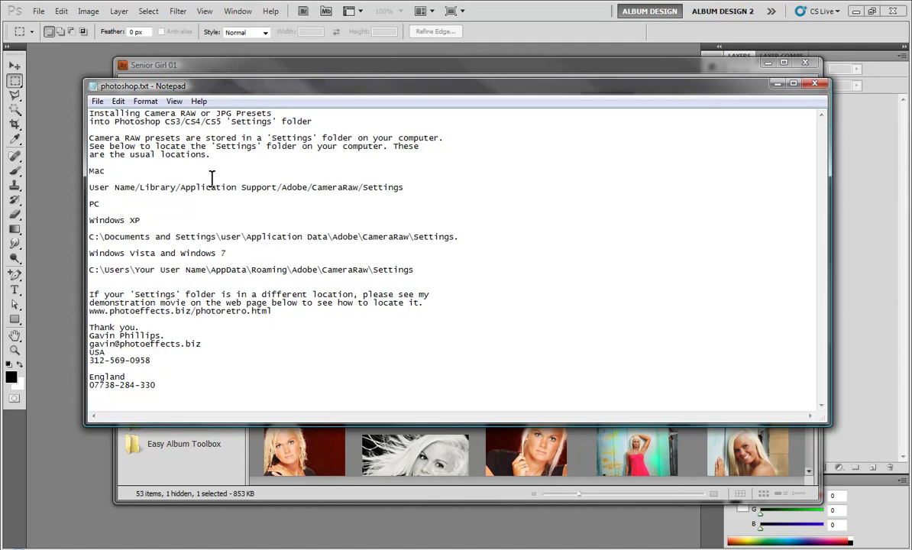
click(183, 196)
drag(93, 241, 454, 238)
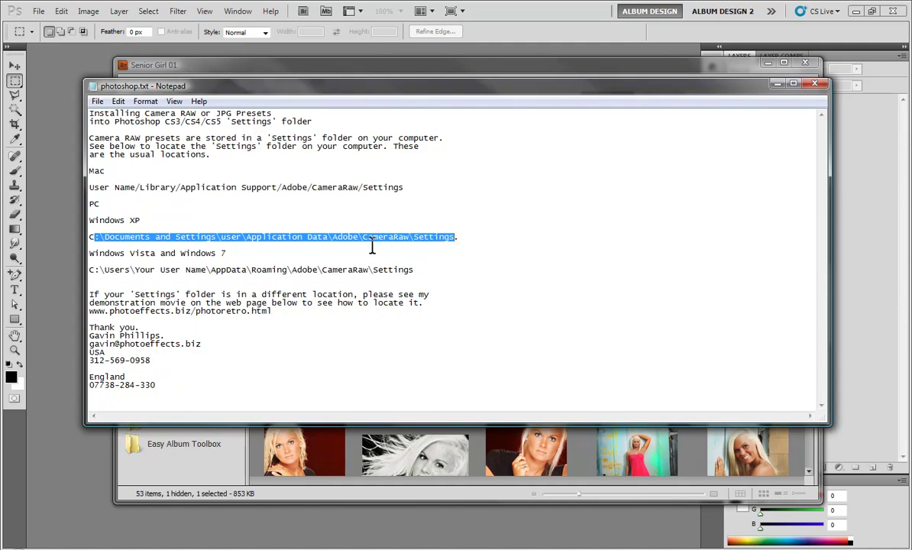
click(196, 213)
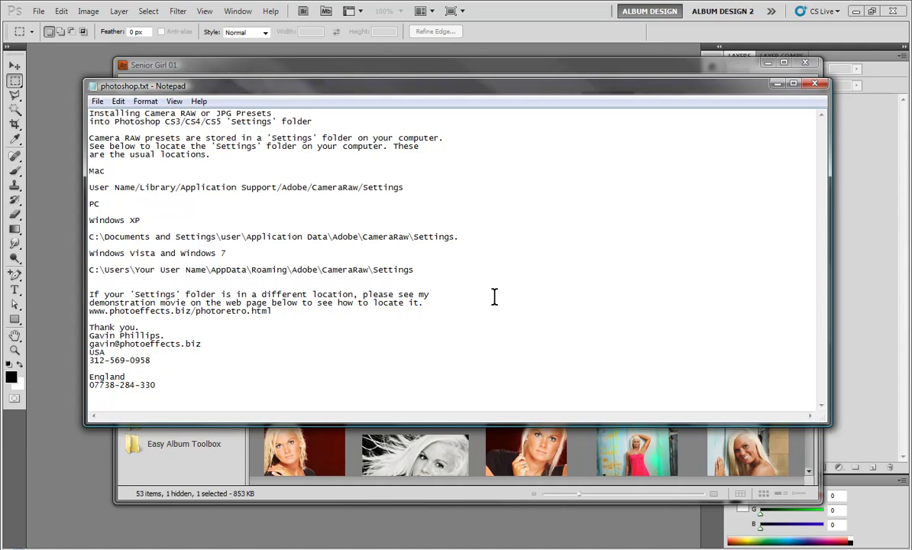
click(501, 281)
key(Up)
key(Up)
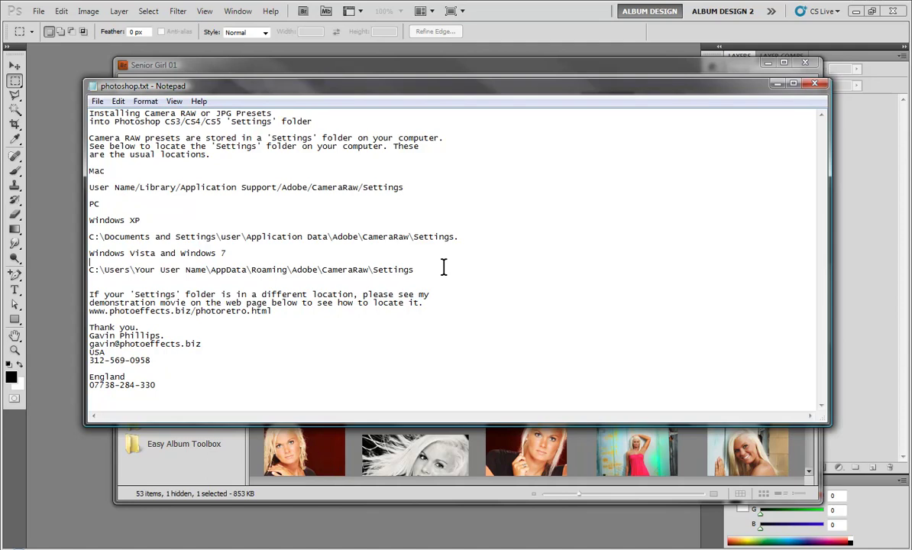